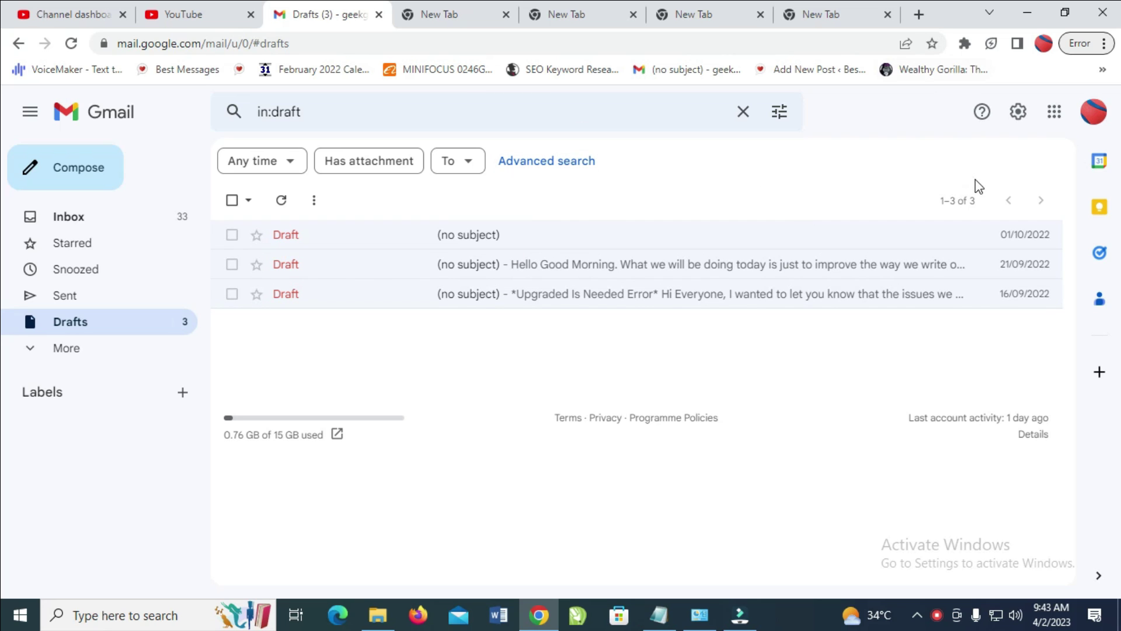
Open the Google apps launcher from the Gmail Drafts view
click(1055, 113)
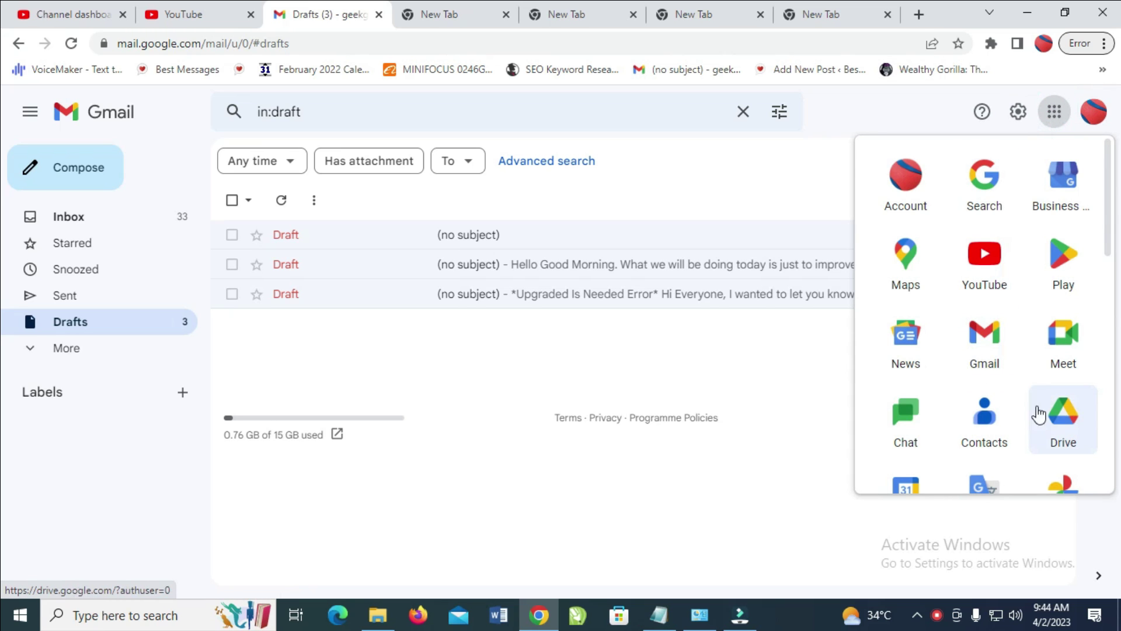
Open Google Drive from the apps launcher, then minimise Chrome to show the desktop
click(1064, 421)
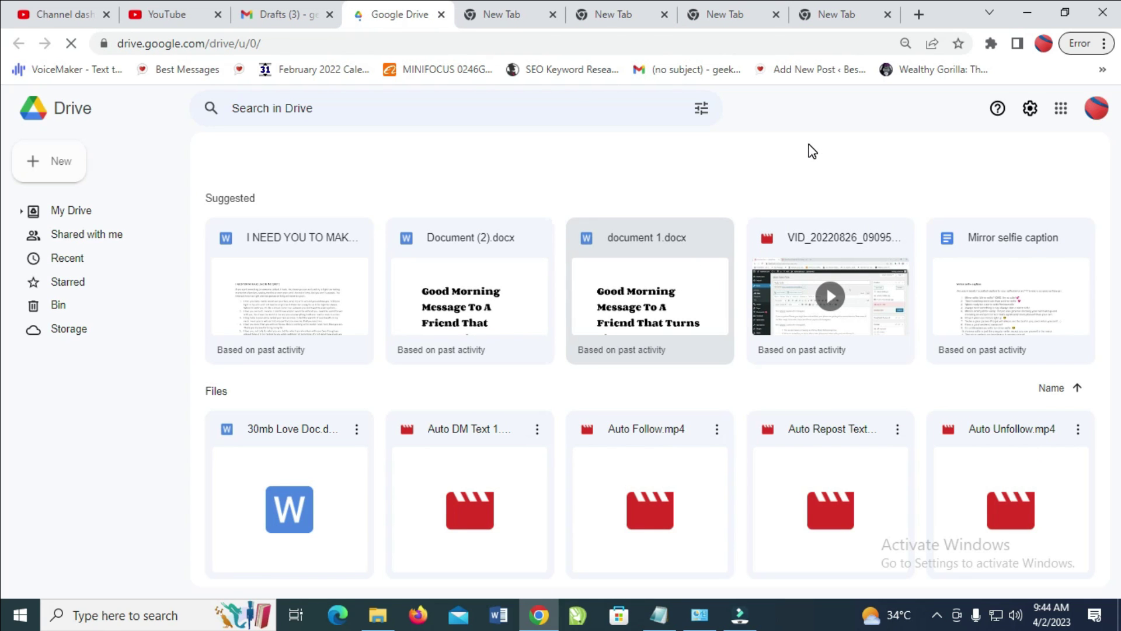
key(super+d)
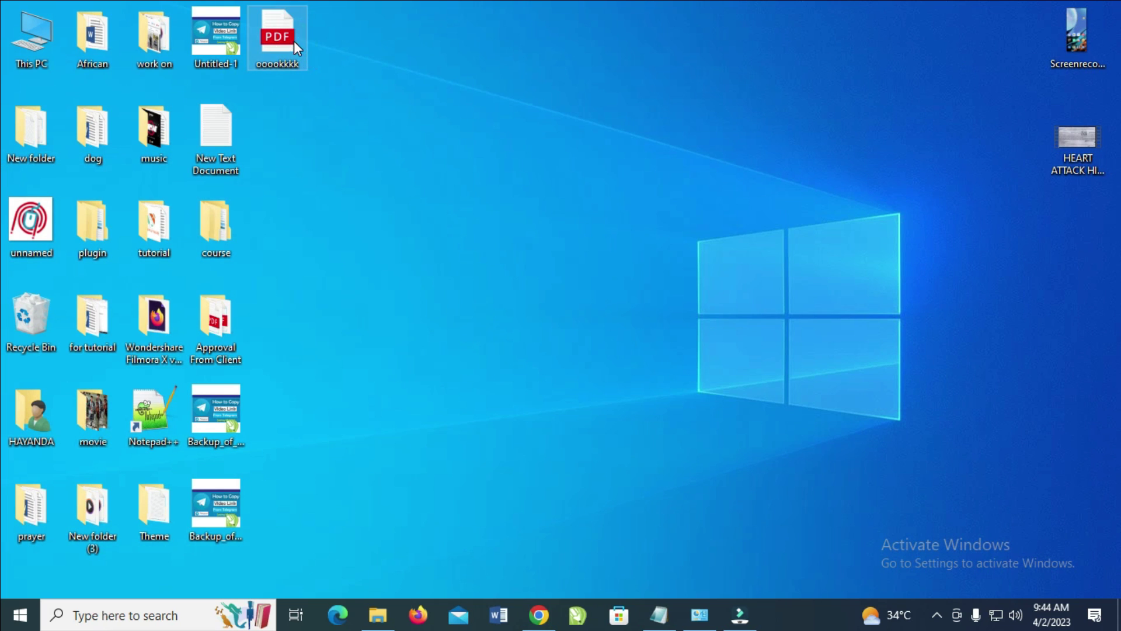
Restore the Chrome window showing Google Drive's My Drive page from the taskbar
click(537, 614)
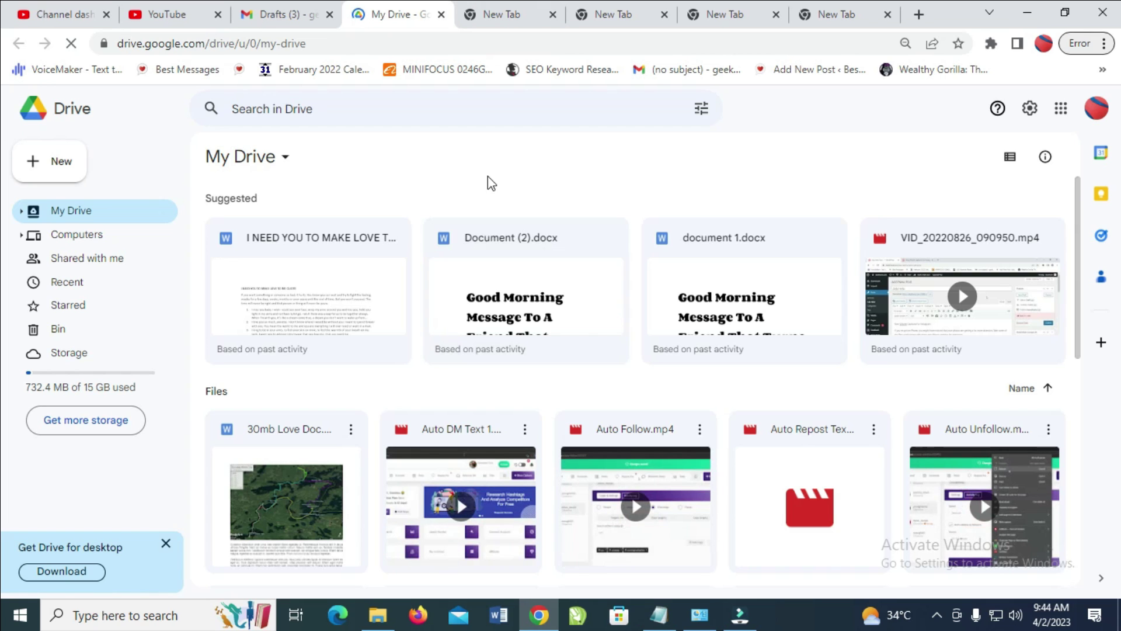
Upload the PDF ooookkkk from the Desktop folder into My Drive using New > File upload
click(54, 172)
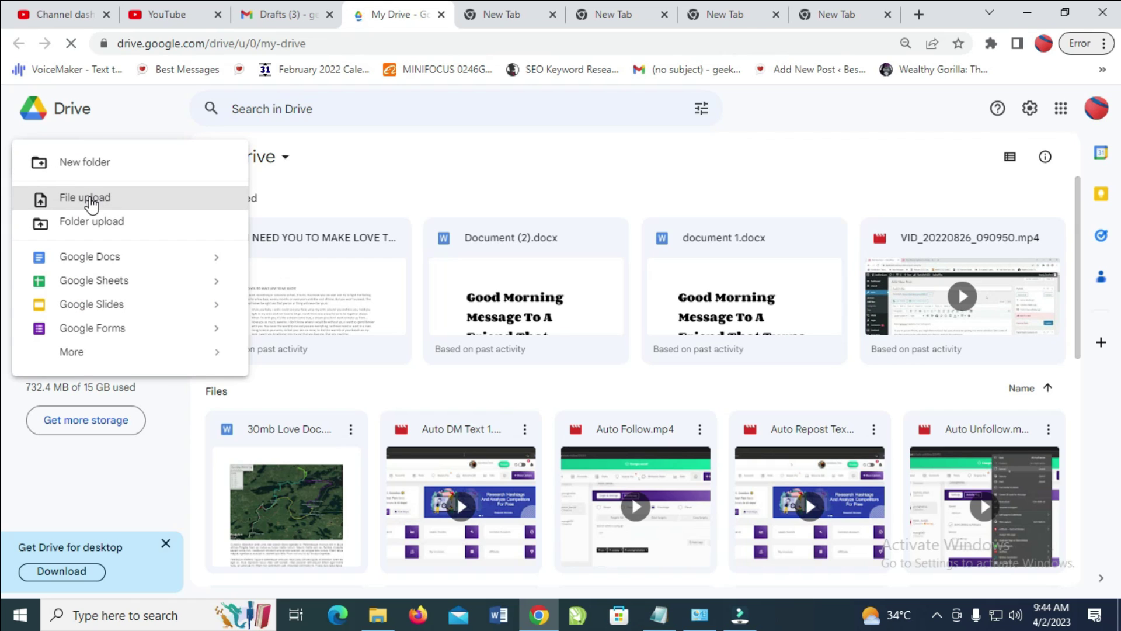
click(91, 200)
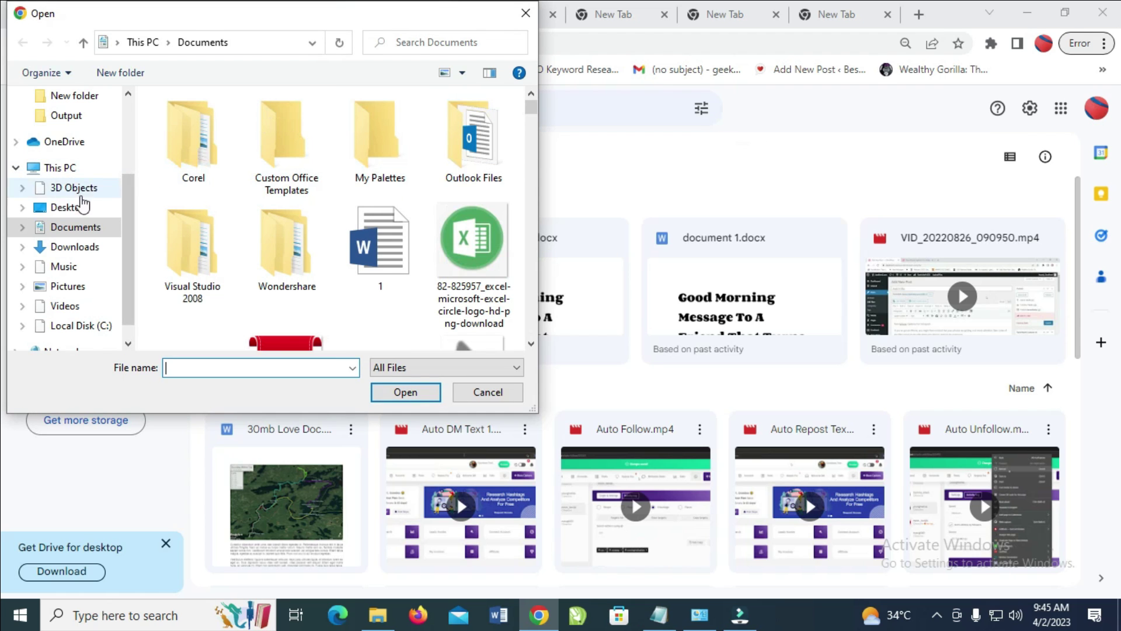
scroll(87, 275, up, 2)
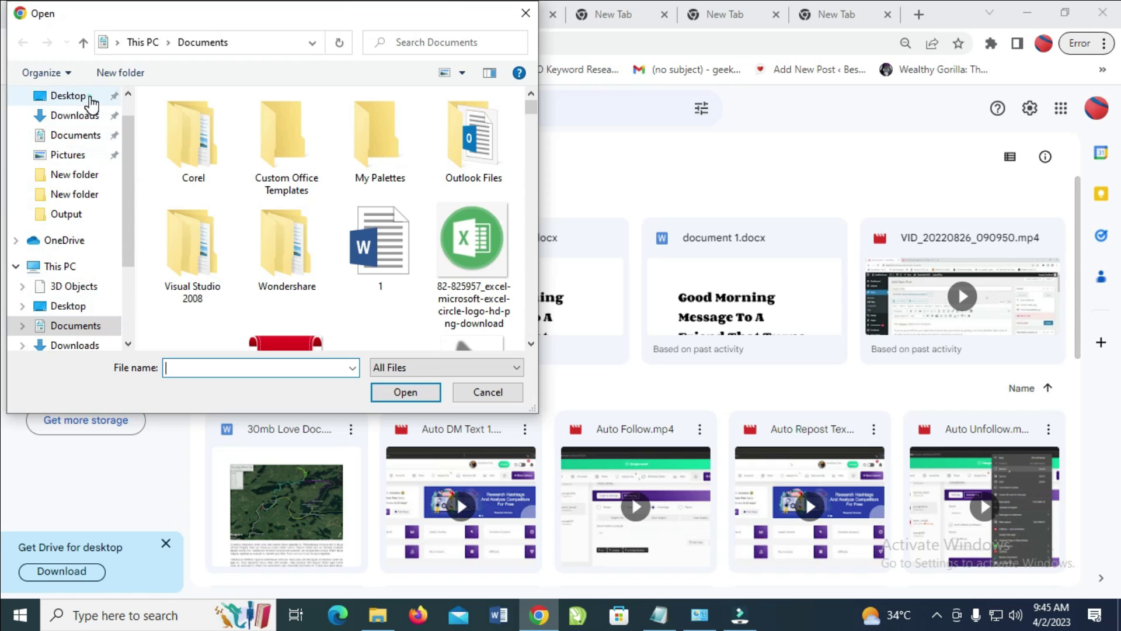
click(91, 98)
drag(527, 148, 536, 312)
drag(530, 229, 533, 326)
click(473, 172)
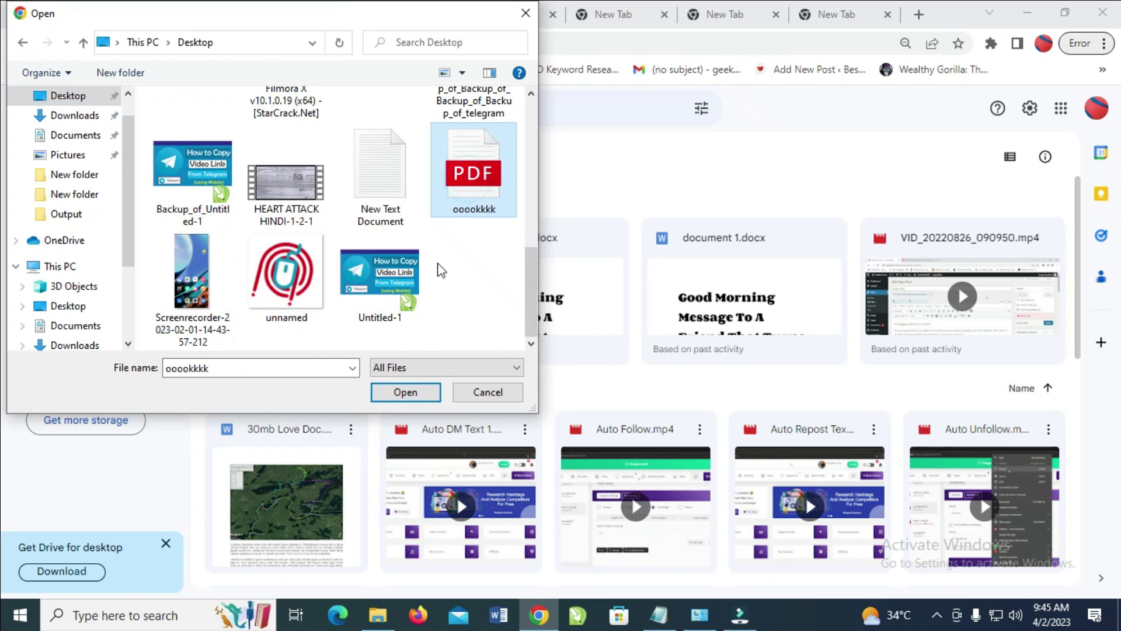
click(406, 393)
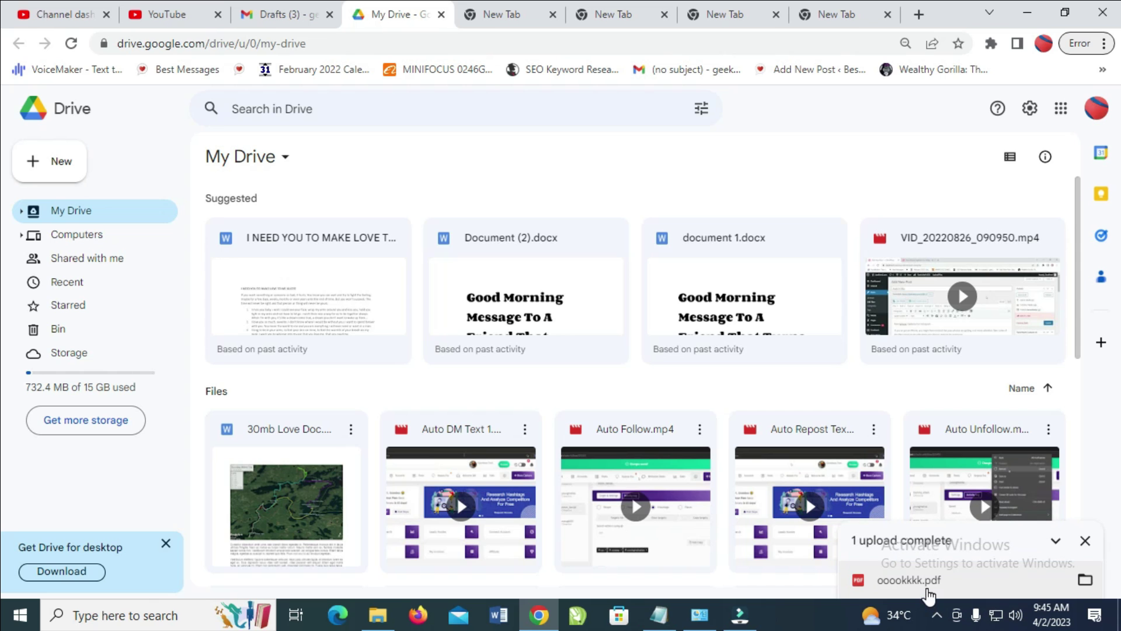
Reload My Drive so ooookkkk.pdf appears first among the Suggested files
scroll(551, 358, down, 5)
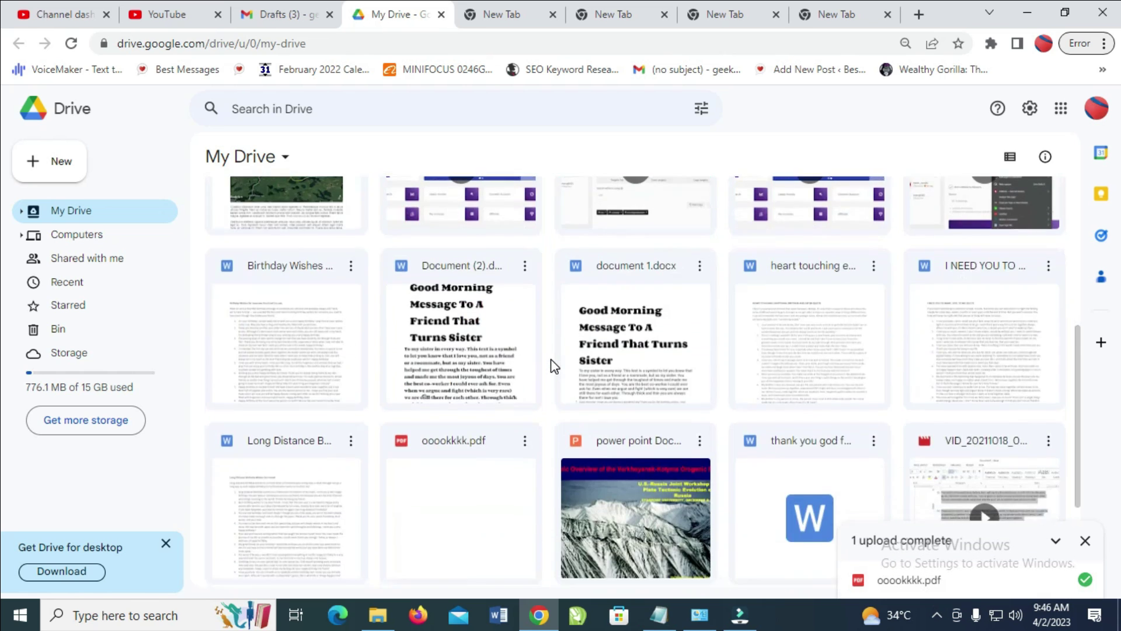
scroll(552, 359, down, 3)
scroll(502, 296, up, 1)
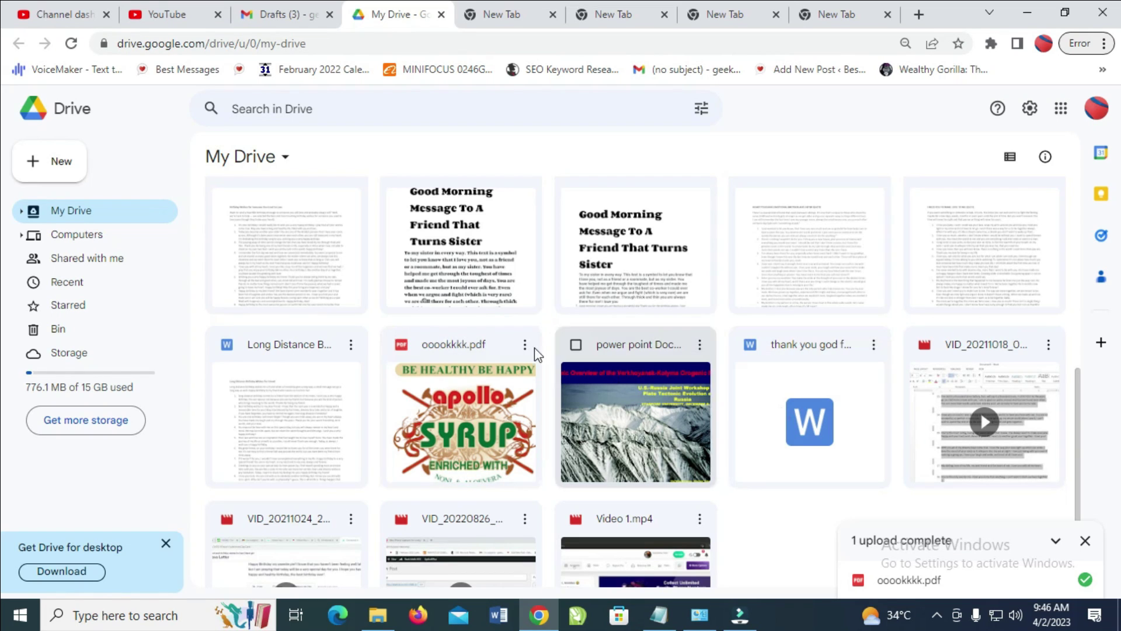
scroll(456, 344, up, 6)
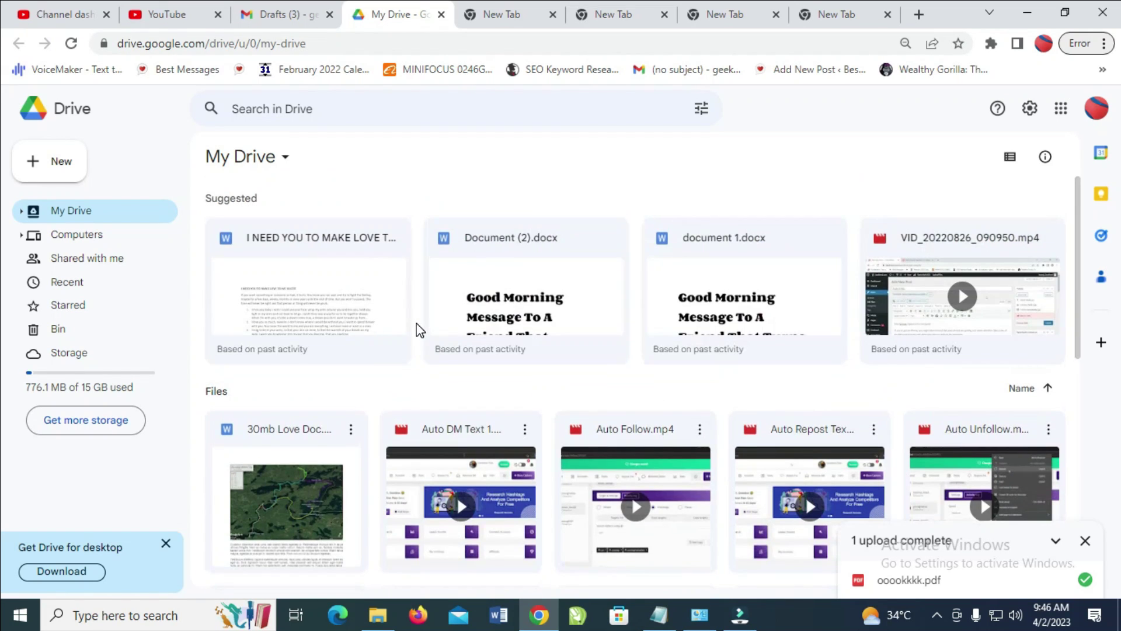
click(71, 43)
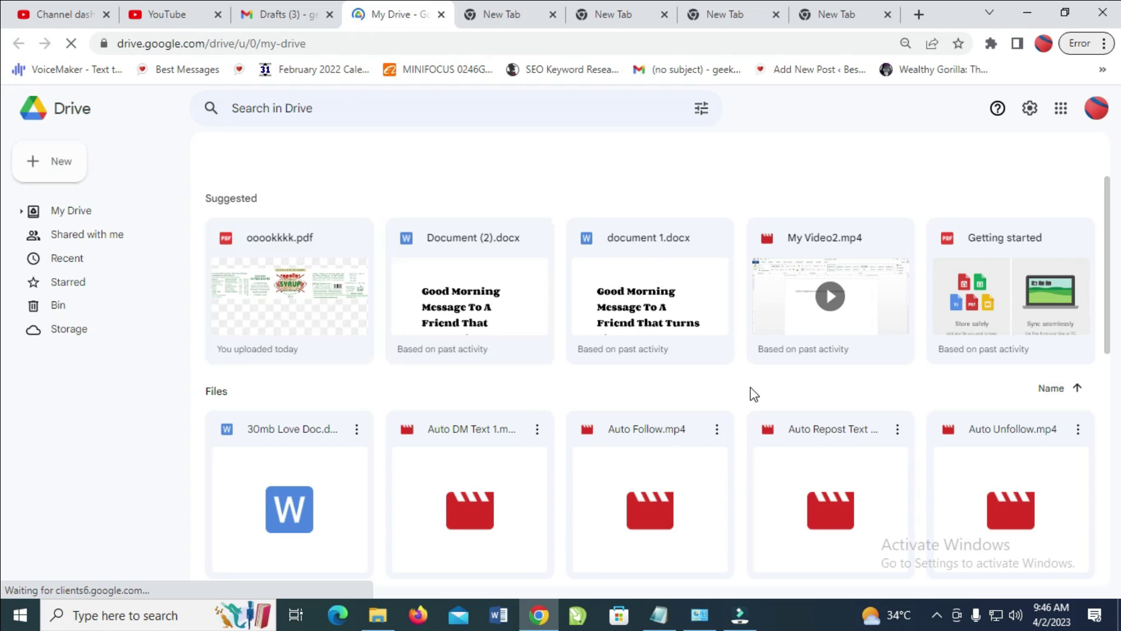
Share ooookkkk.pdf with Anyone with the link as Viewer and copy its link
click(349, 309)
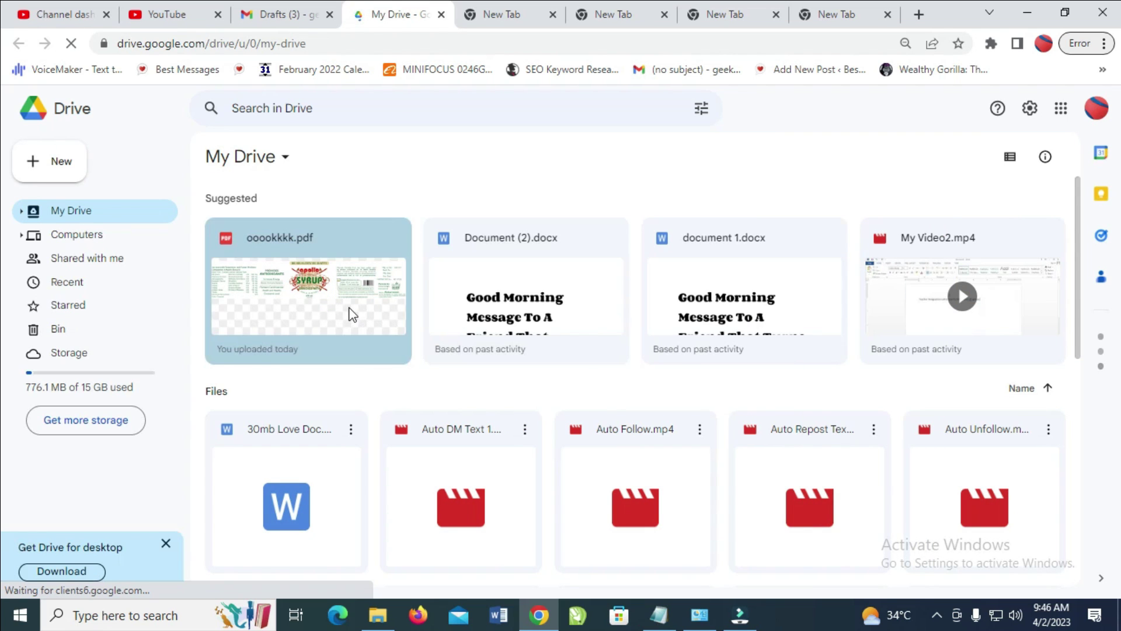
right_click(351, 313)
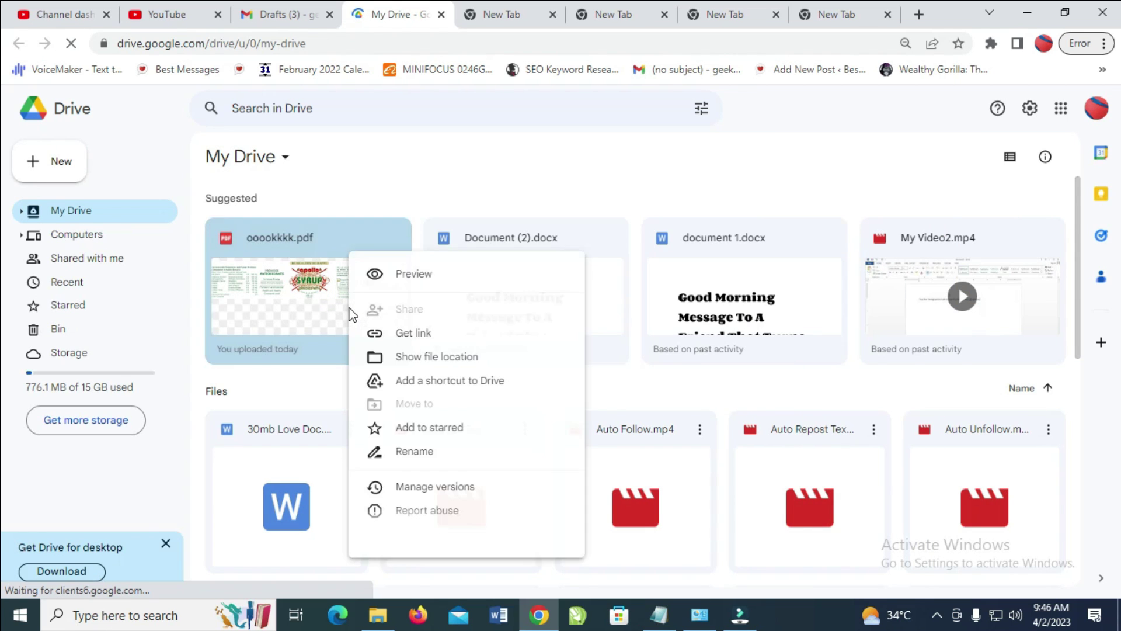
click(463, 337)
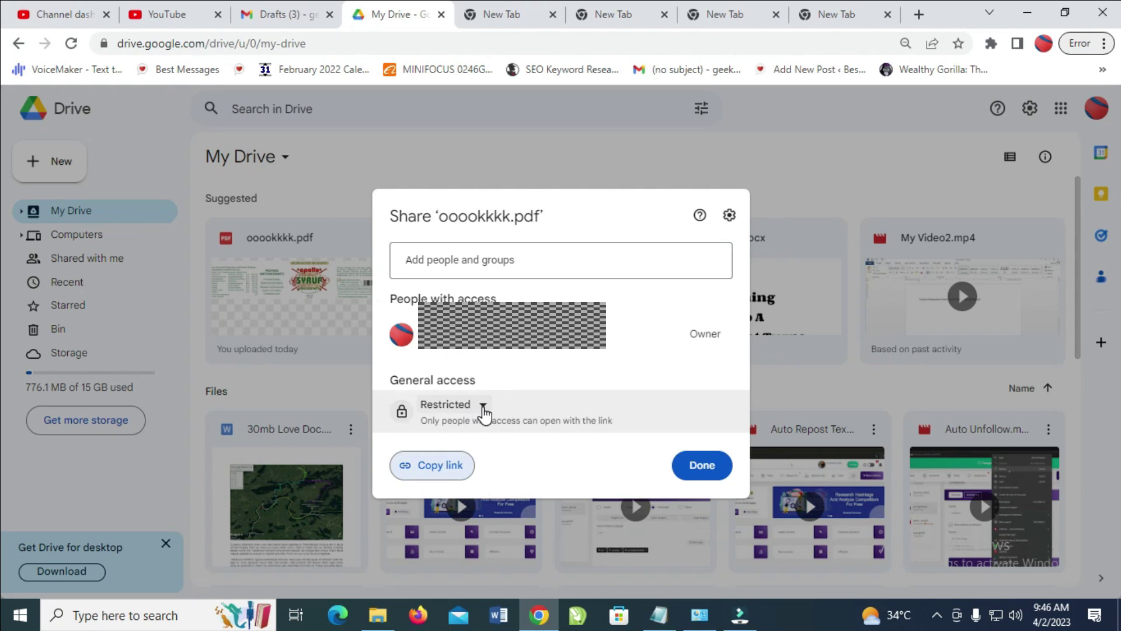
click(481, 404)
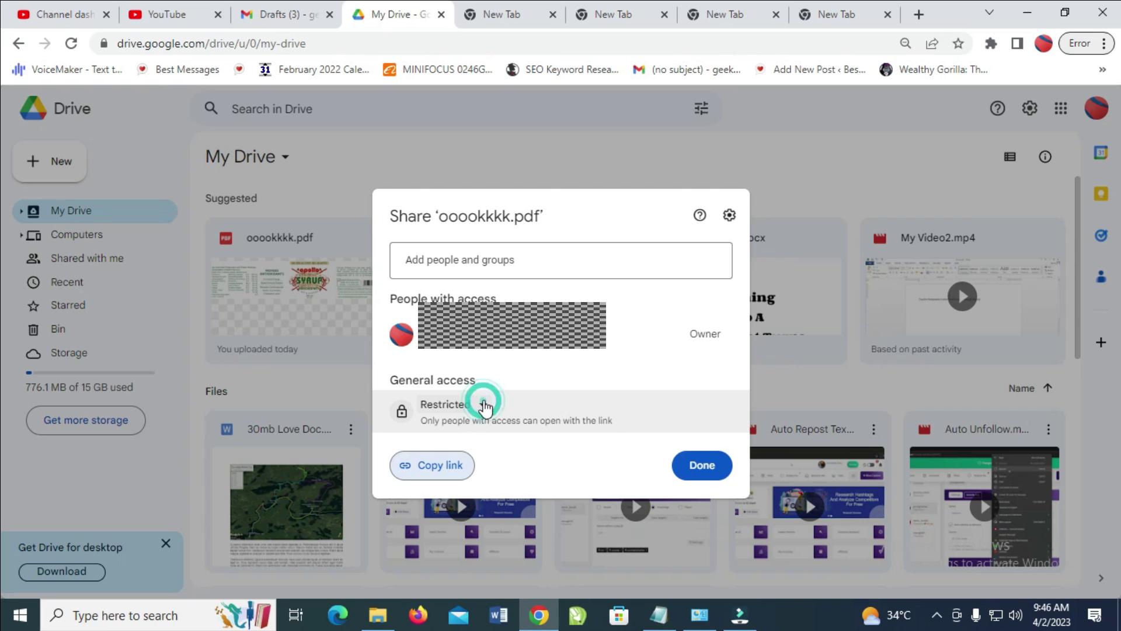
click(528, 482)
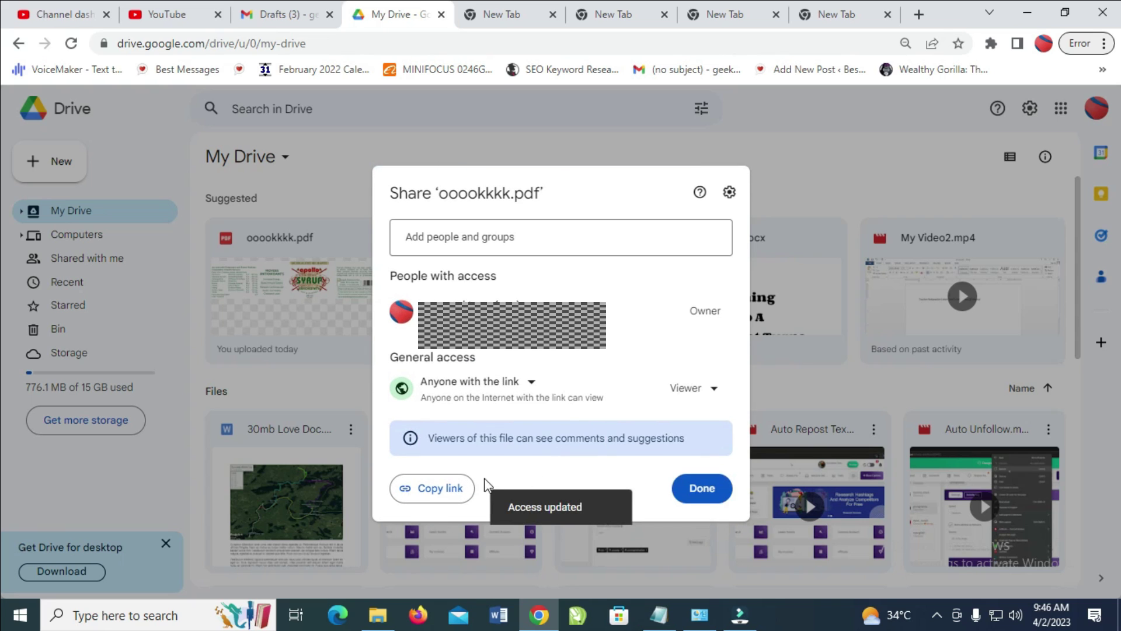
click(442, 493)
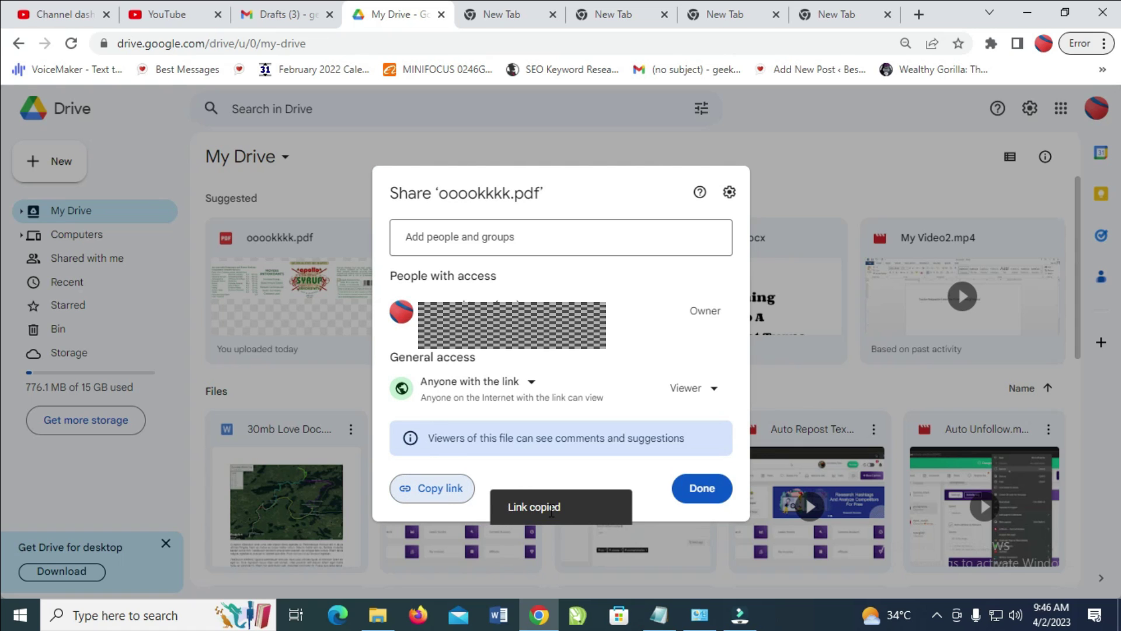
click(707, 494)
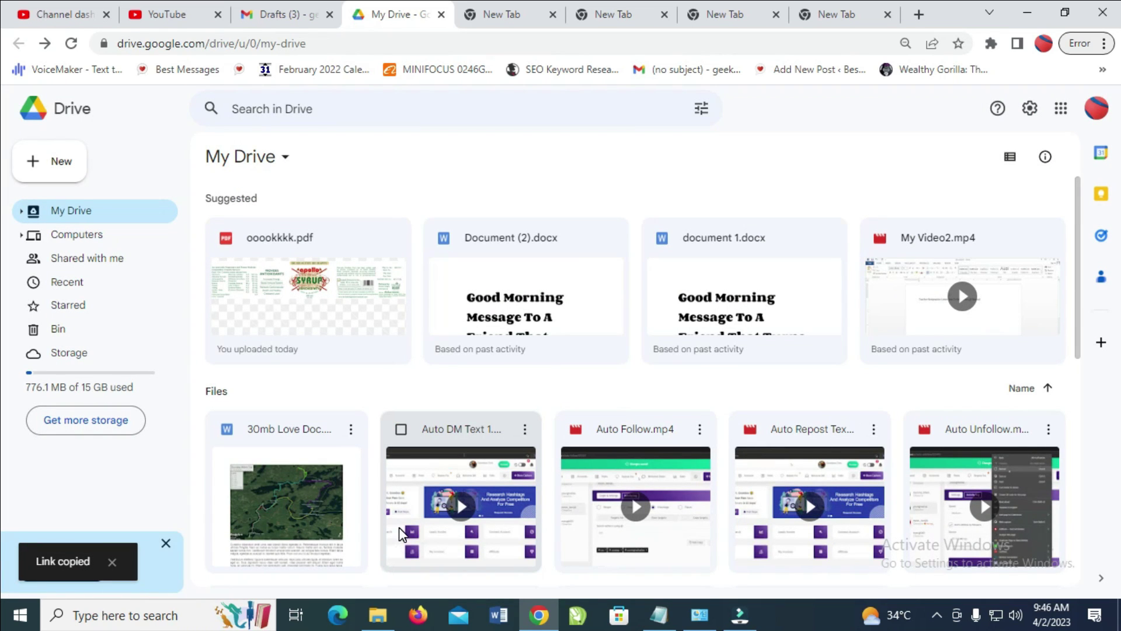
Switch to the YouTube tab and open YouTube Studio from the account avatar menu
click(173, 23)
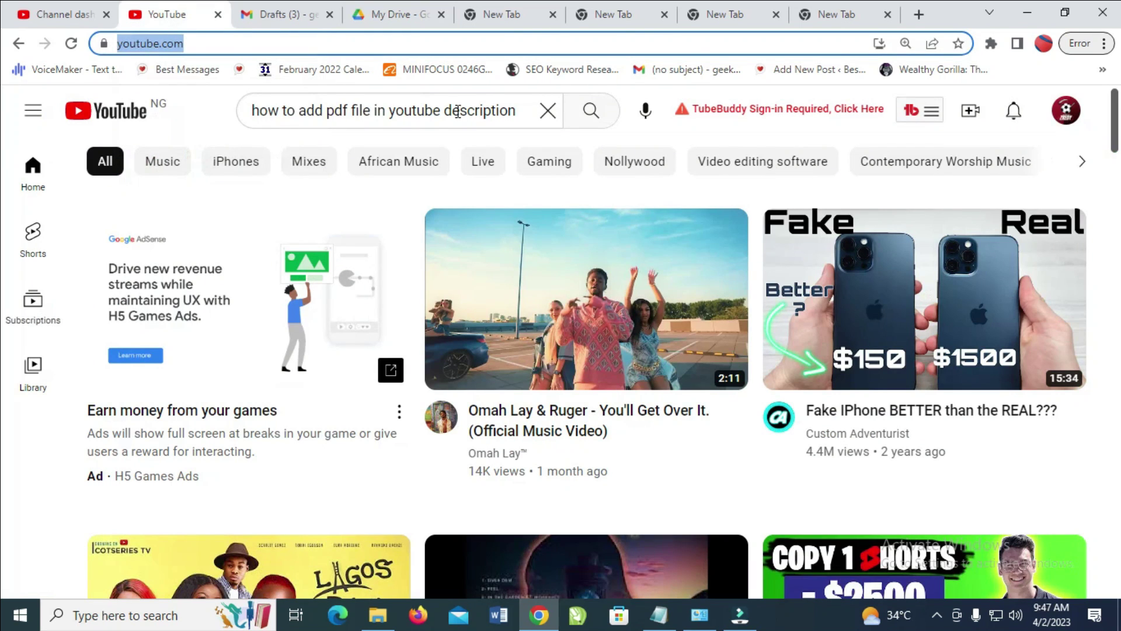
click(9, 486)
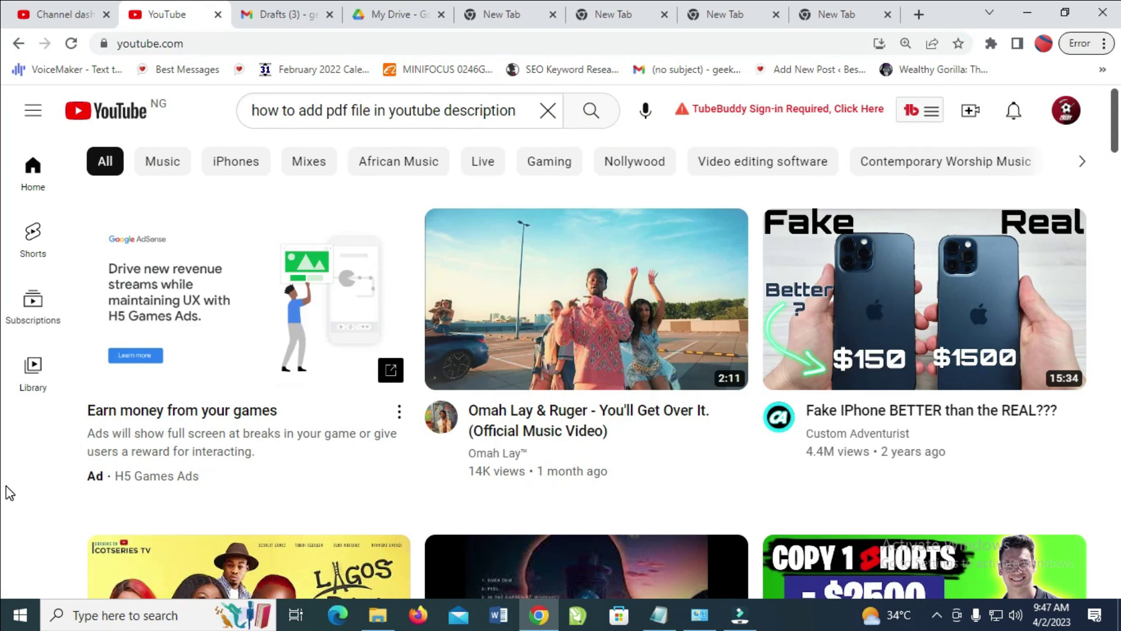
click(1066, 117)
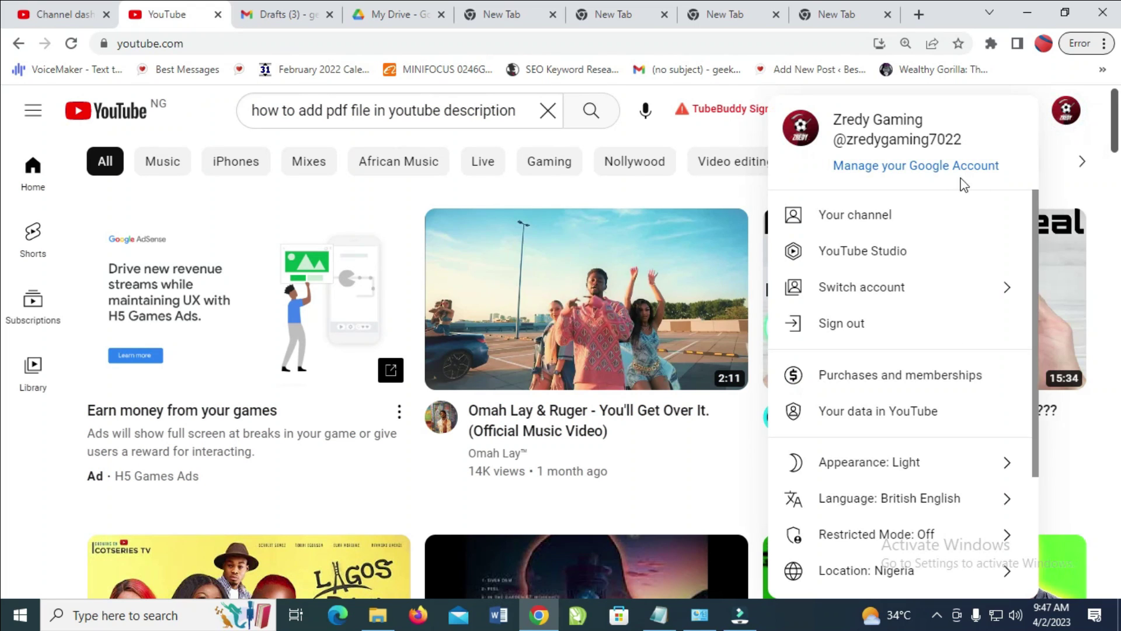
click(890, 252)
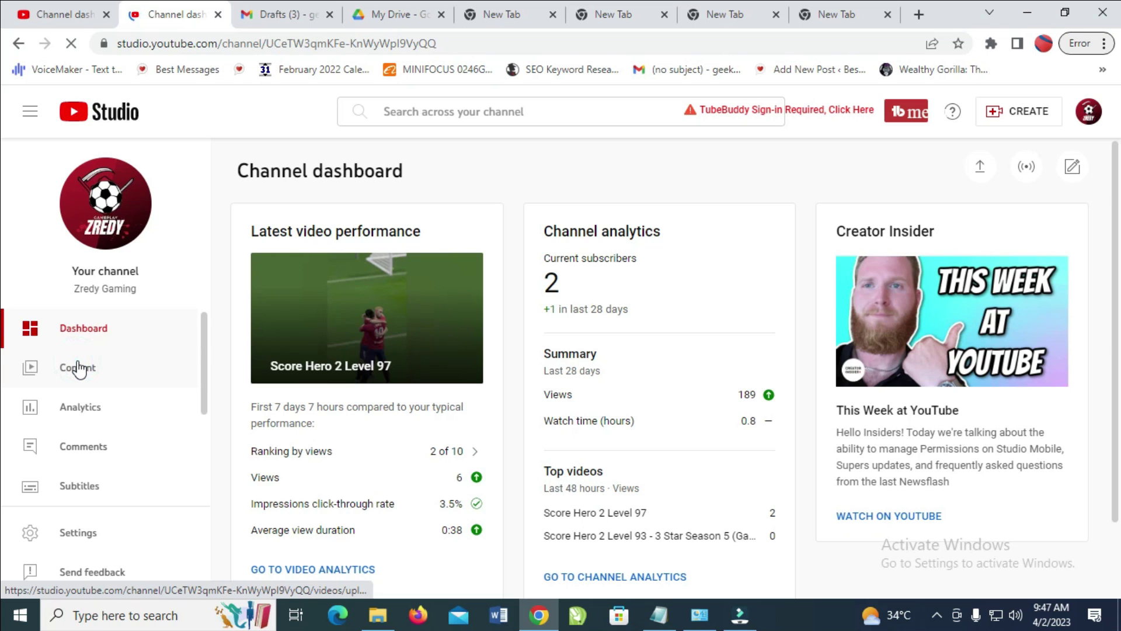
Open the details page of 'Score Hero 2 Level 92 - 3 Star, Season 5' from Content
click(77, 369)
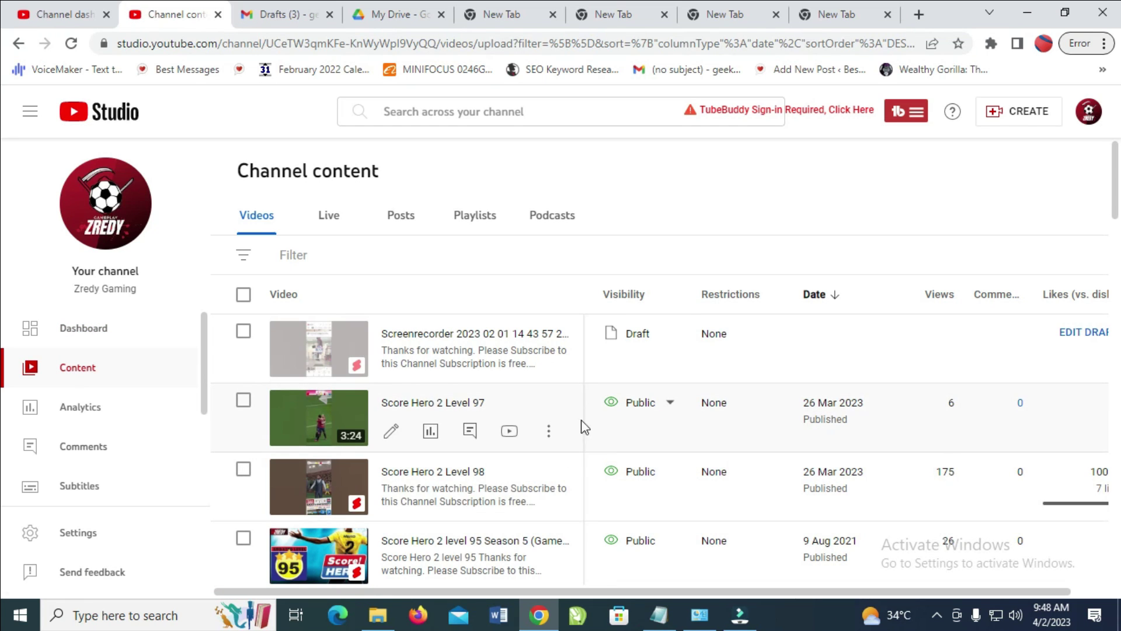
scroll(582, 425, down, 2)
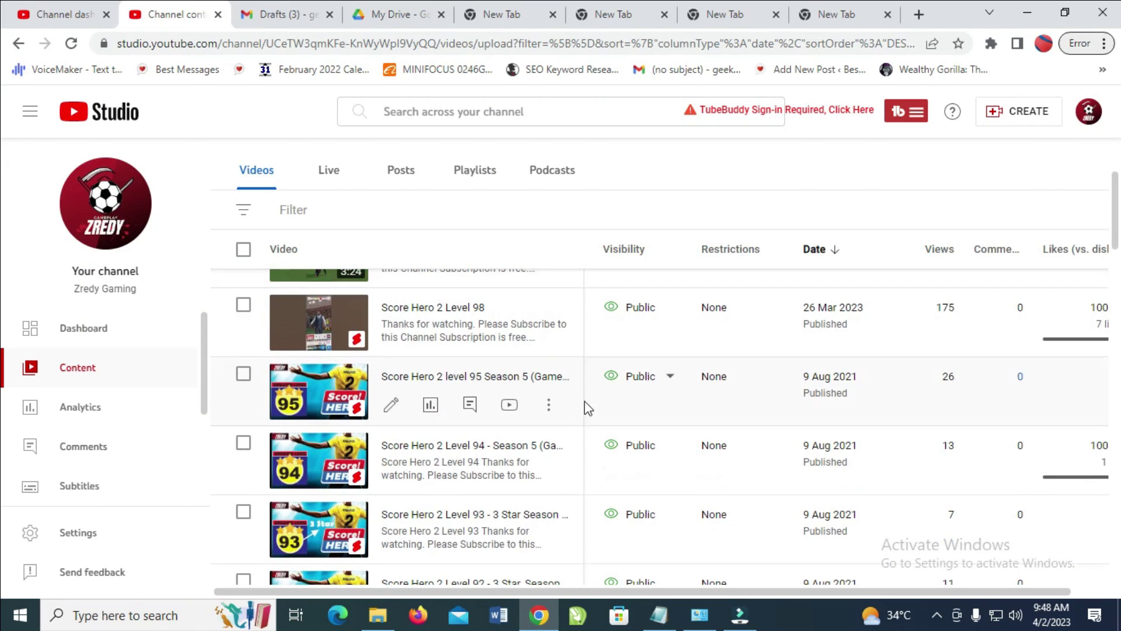
scroll(571, 432, down, 1)
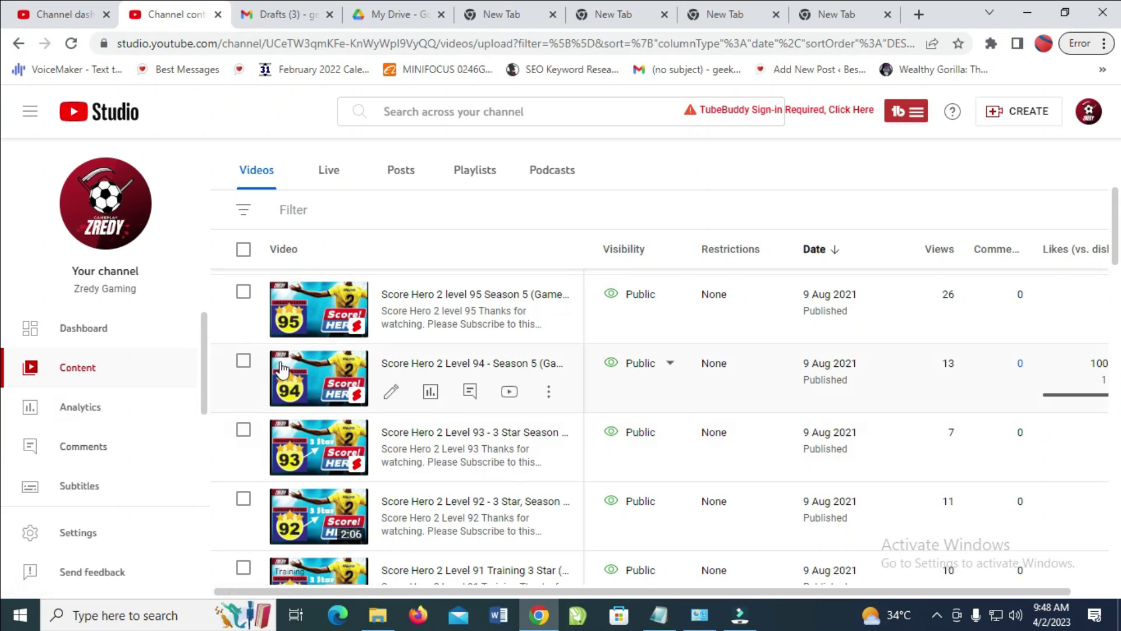
scroll(392, 461, down, 2)
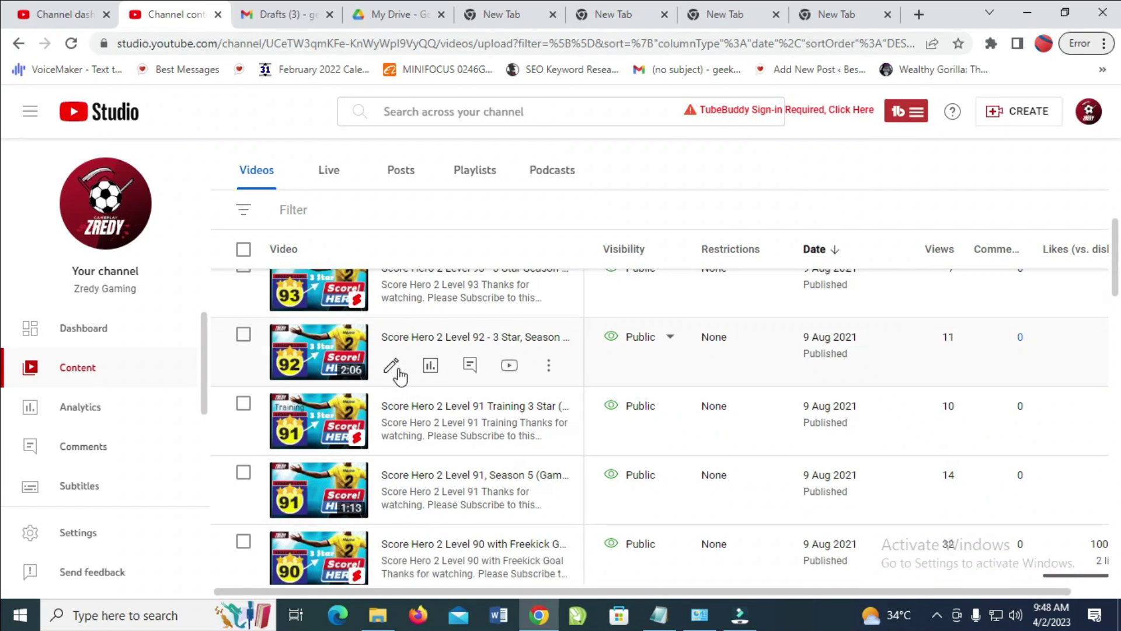
click(394, 367)
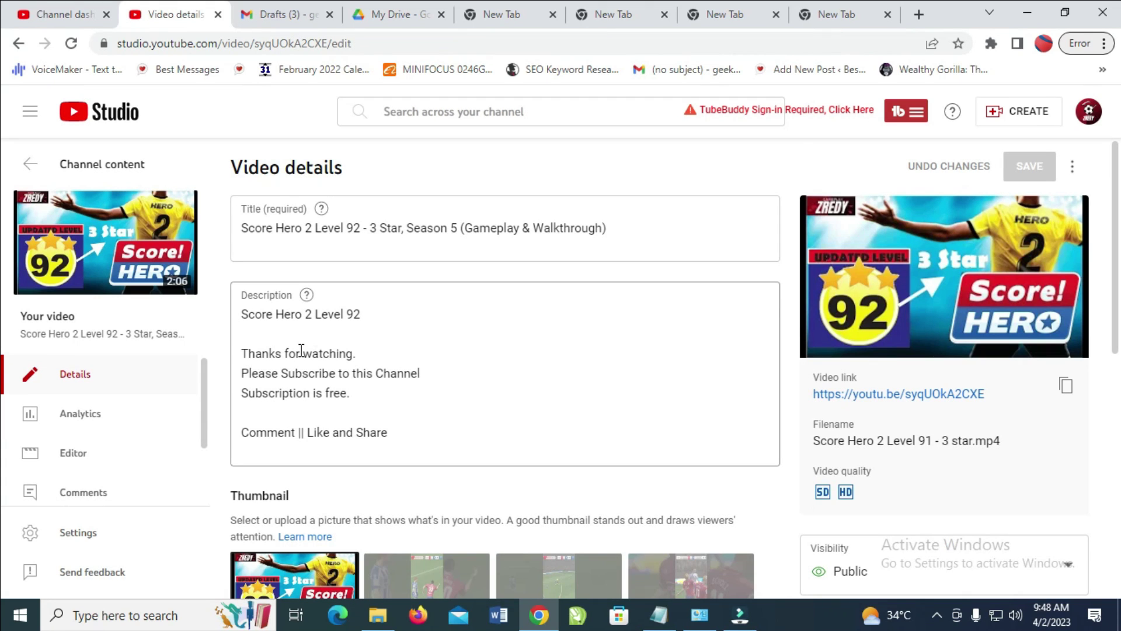
Paste the Drive share link on a new line after 'Subscription is free.' in the description
click(368, 400)
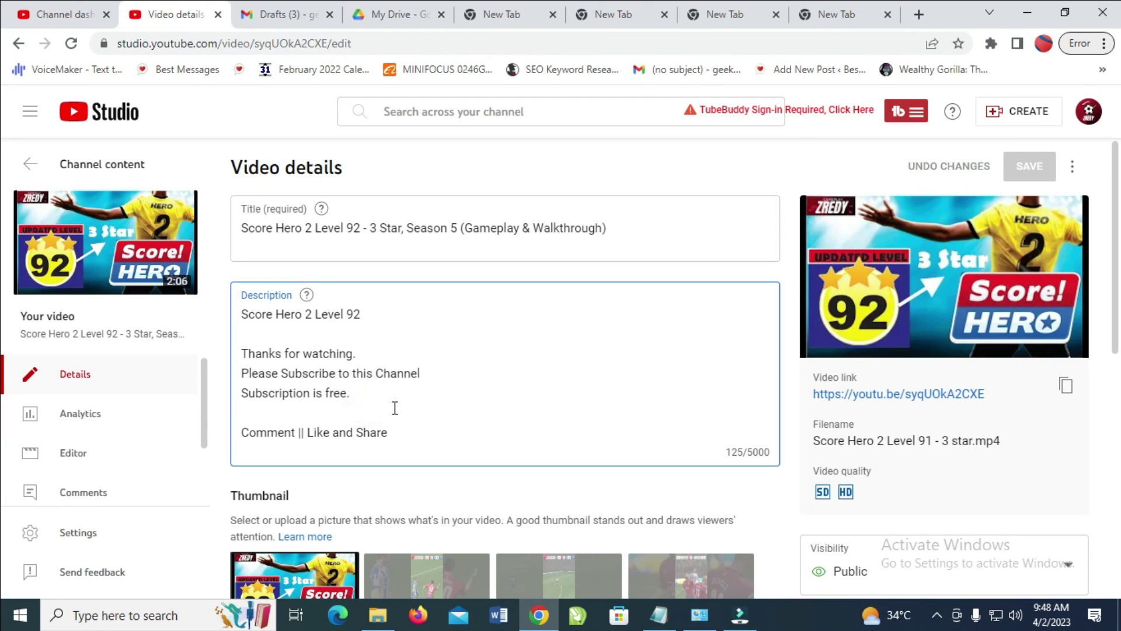
key(Return)
key(Return)
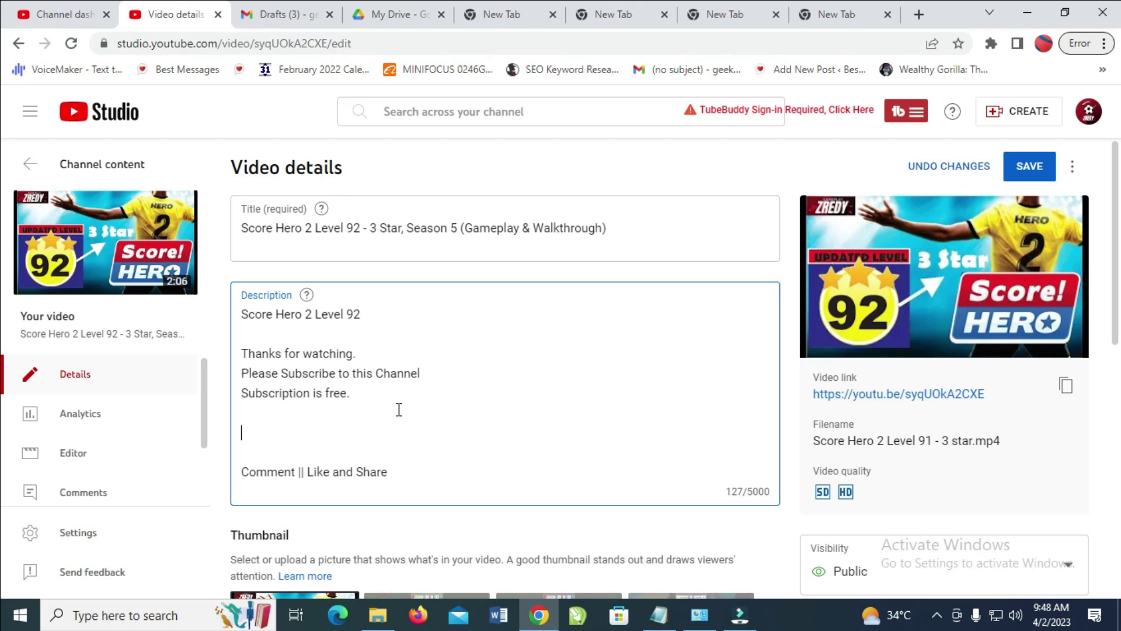
key(ctrl+v)
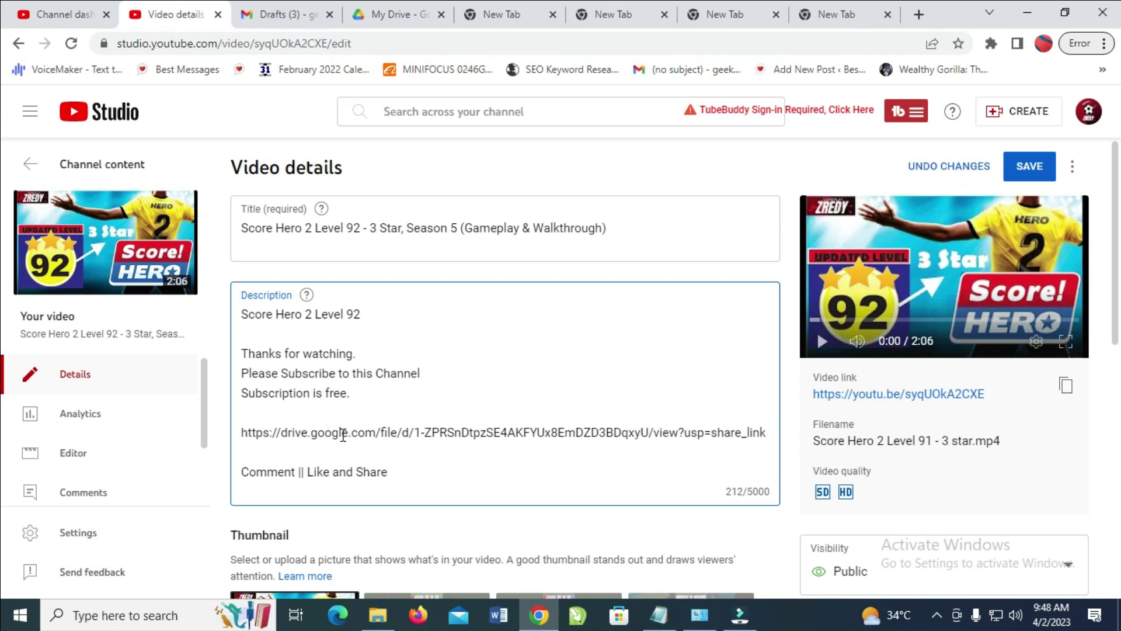